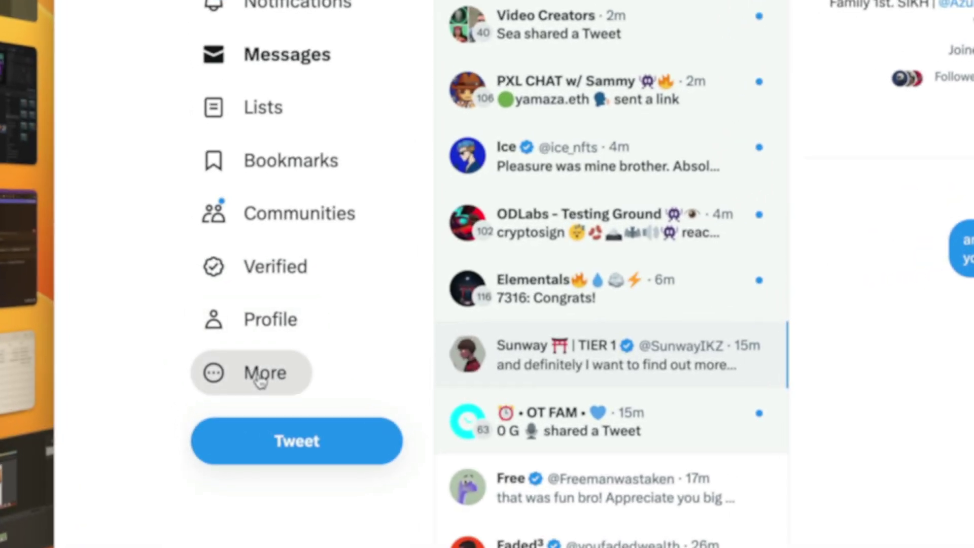
# Step: Open Media Studio from the Creator Studio options of the Twitter account
pyautogui.click(237, 370)
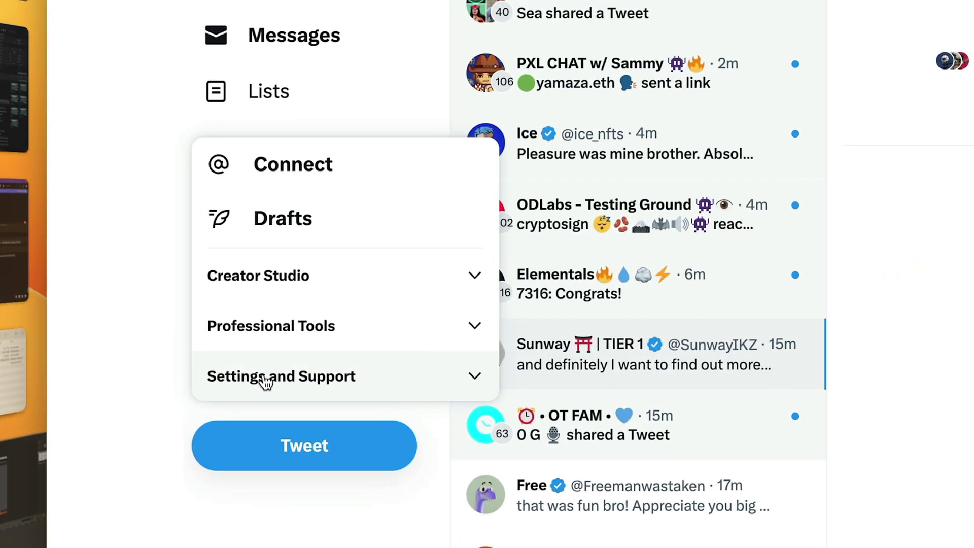
pyautogui.click(296, 287)
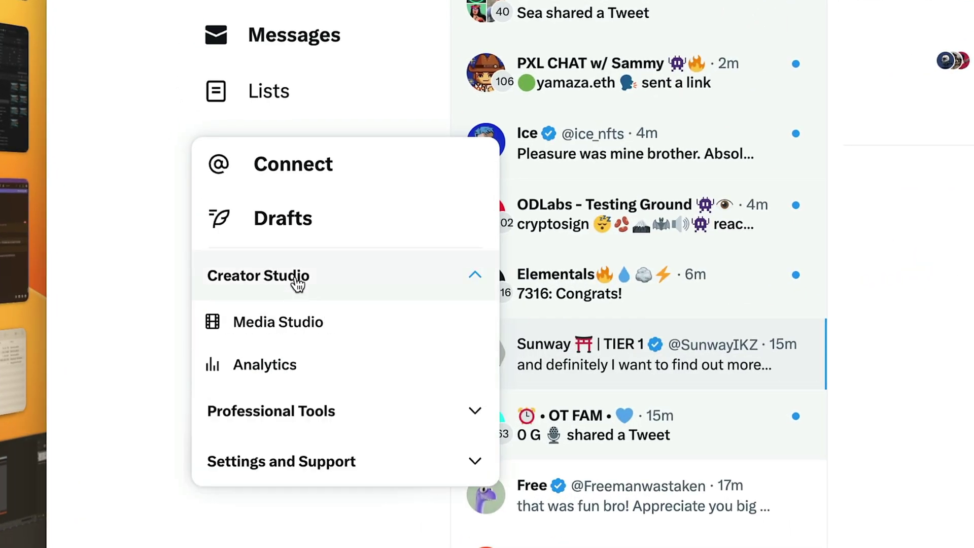
pyautogui.click(300, 328)
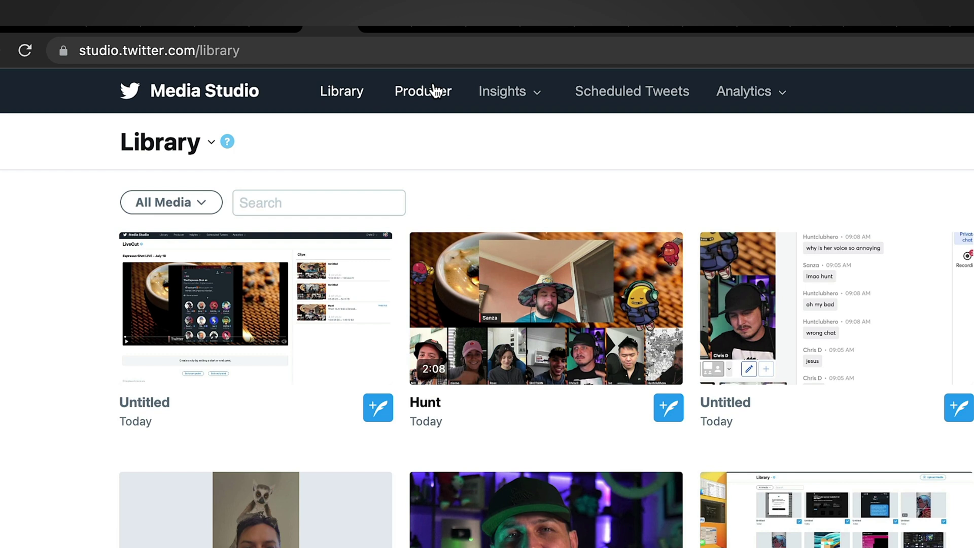
# Step: Open the ended broadcast "Espresso Shot LIVE - July 19" from Producer in the LiveCut editor
pyautogui.click(435, 92)
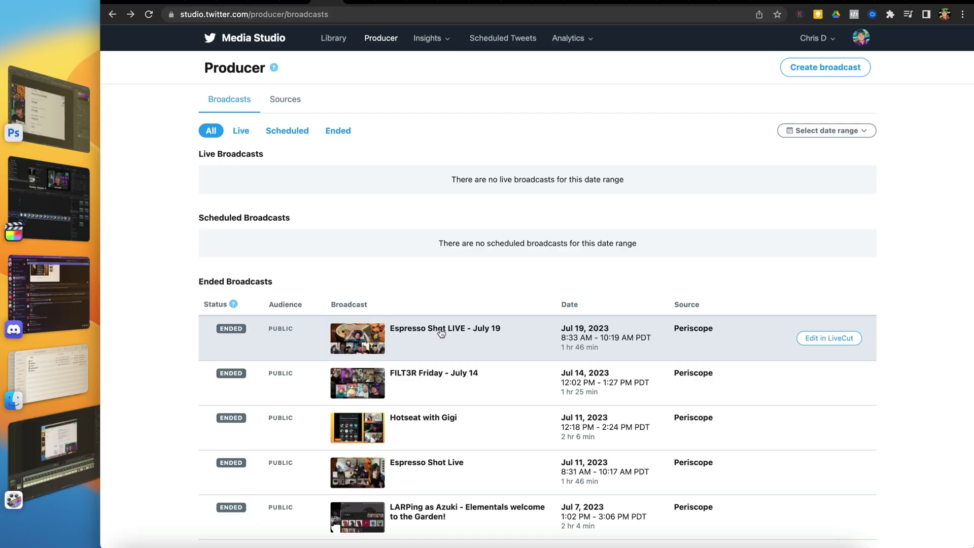
pyautogui.click(441, 333)
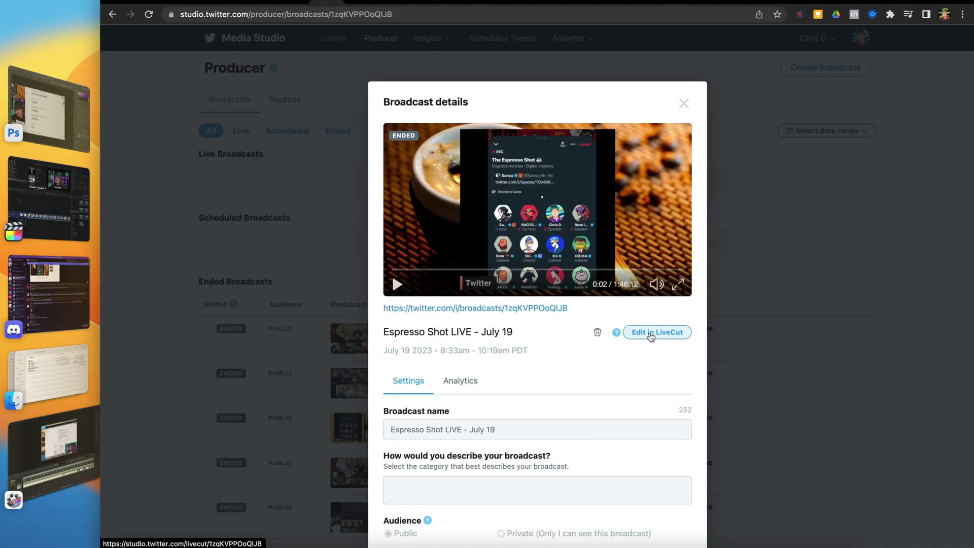
pyautogui.click(651, 334)
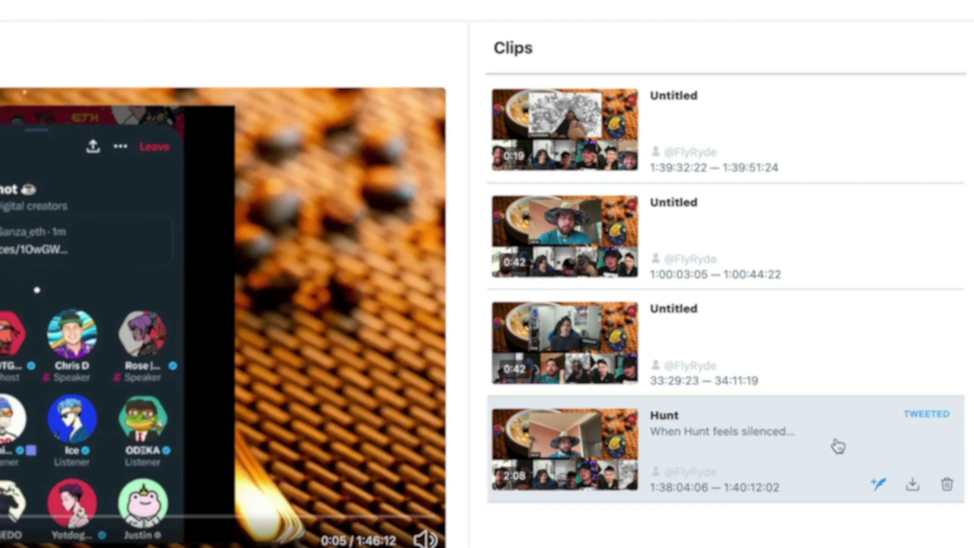
# Step: Open the Hunt clip for media editing and trim its start point to about 1:38:09
pyautogui.click(838, 464)
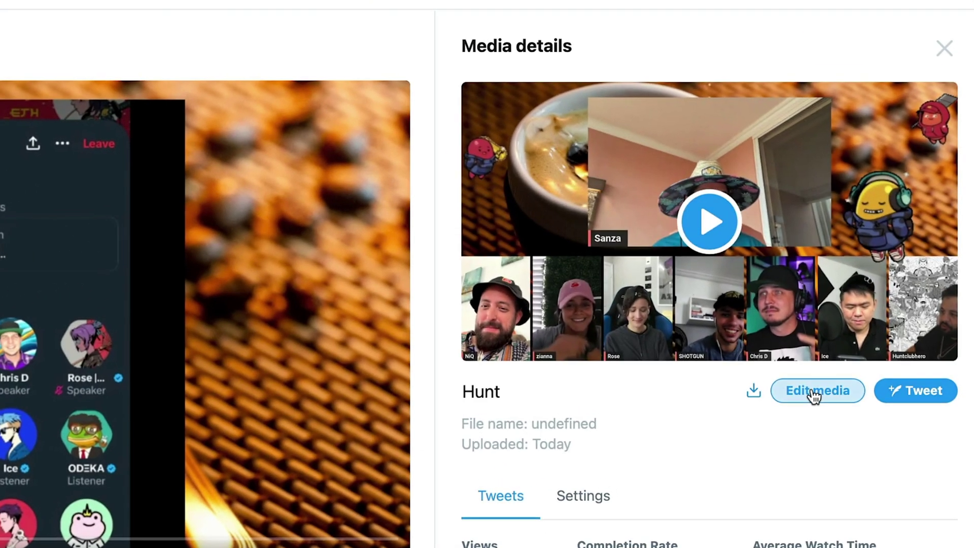
pyautogui.click(823, 384)
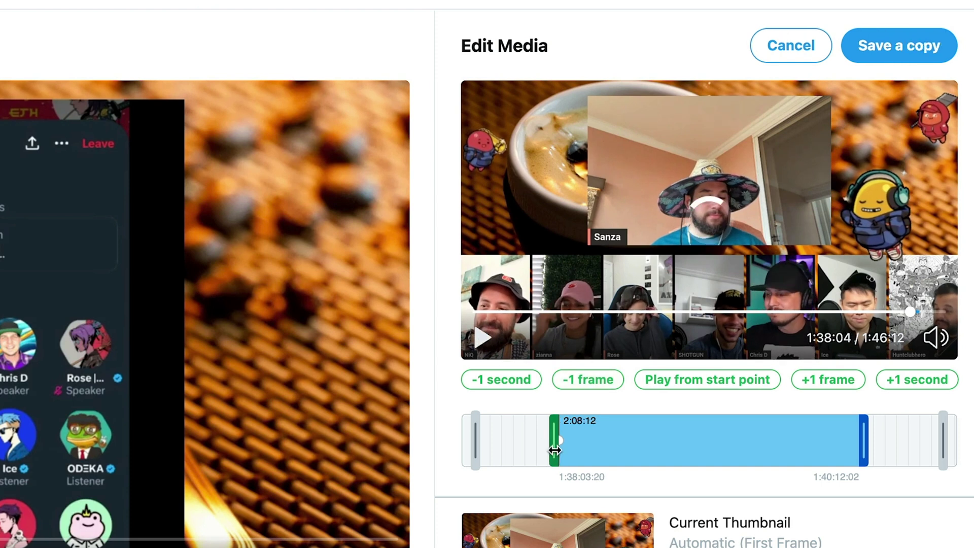
pyautogui.moveTo(555, 450)
pyautogui.mouseDown()
pyautogui.moveTo(536, 450)
pyautogui.moveTo(595, 451)
pyautogui.moveTo(555, 451)
pyautogui.moveTo(565, 450)
pyautogui.mouseUp()
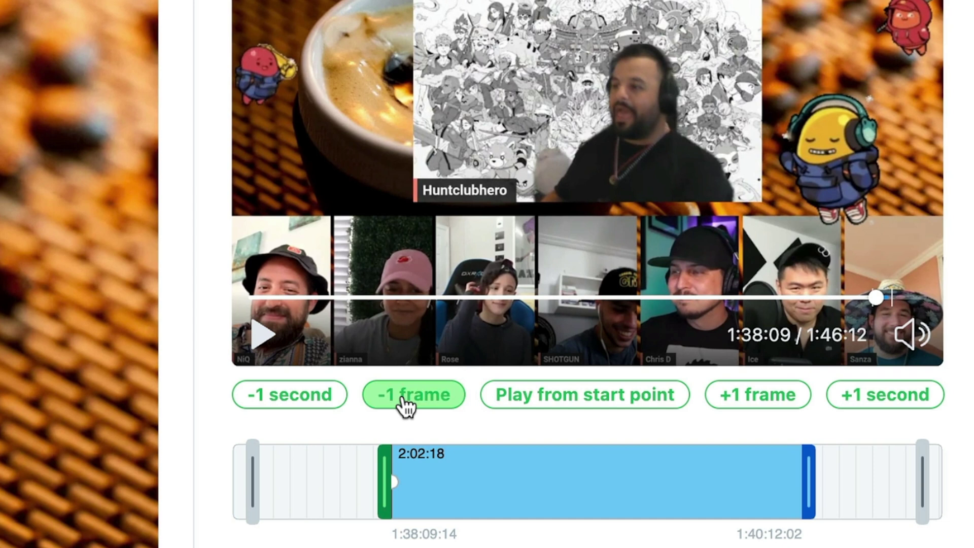
# Step: Fine-tune the Hunt clip's start point to 1:38:09:08 in small increments, previewing playback from the start point
pyautogui.click(403, 401)
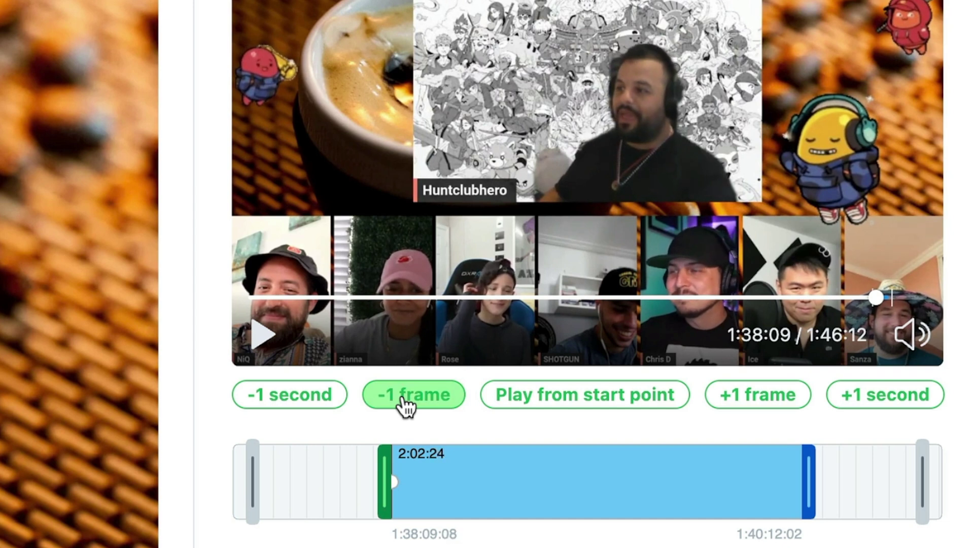
pyautogui.click(768, 406)
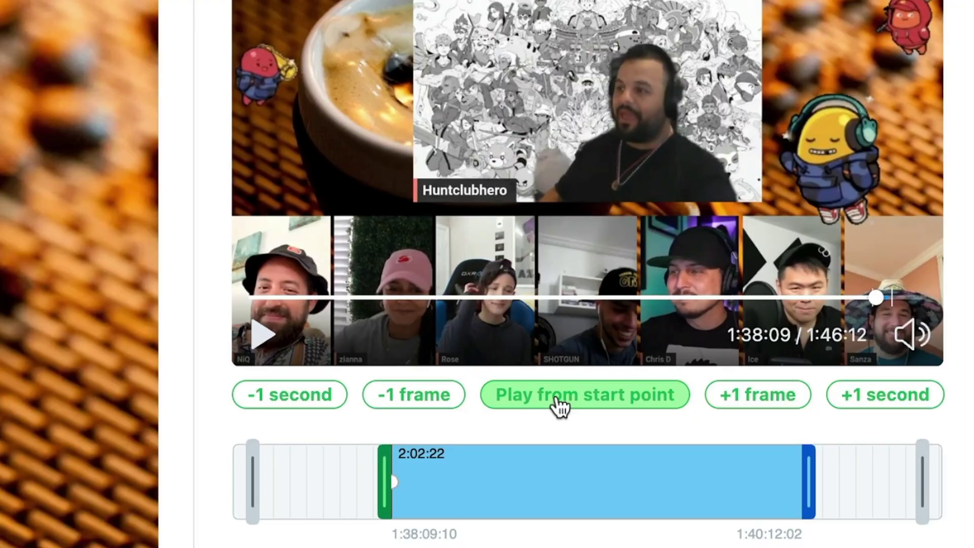
pyautogui.click(560, 406)
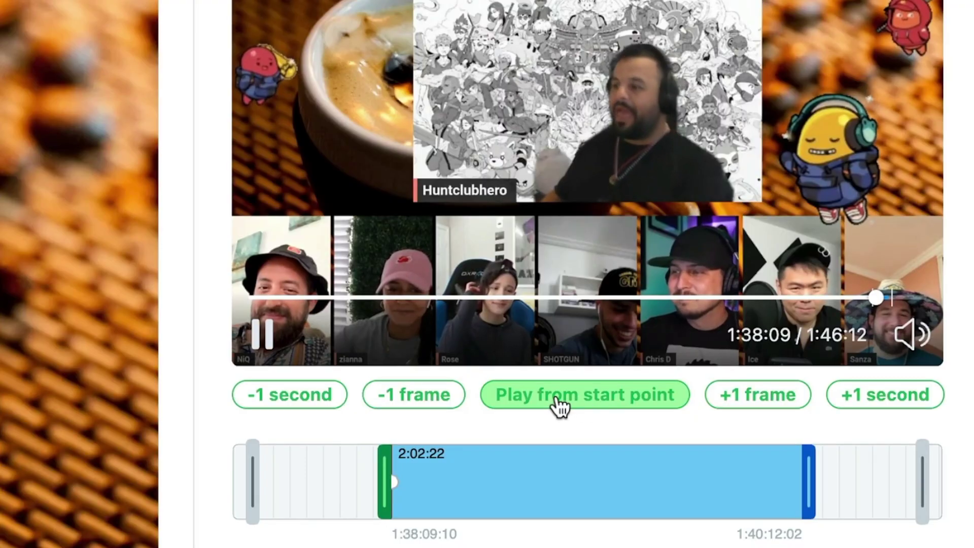
pyautogui.click(558, 405)
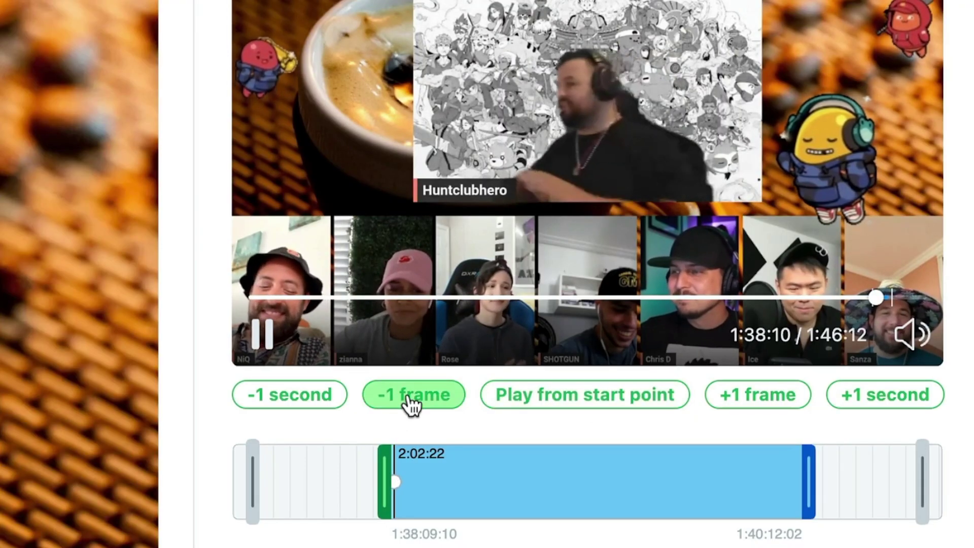
pyautogui.click(442, 398)
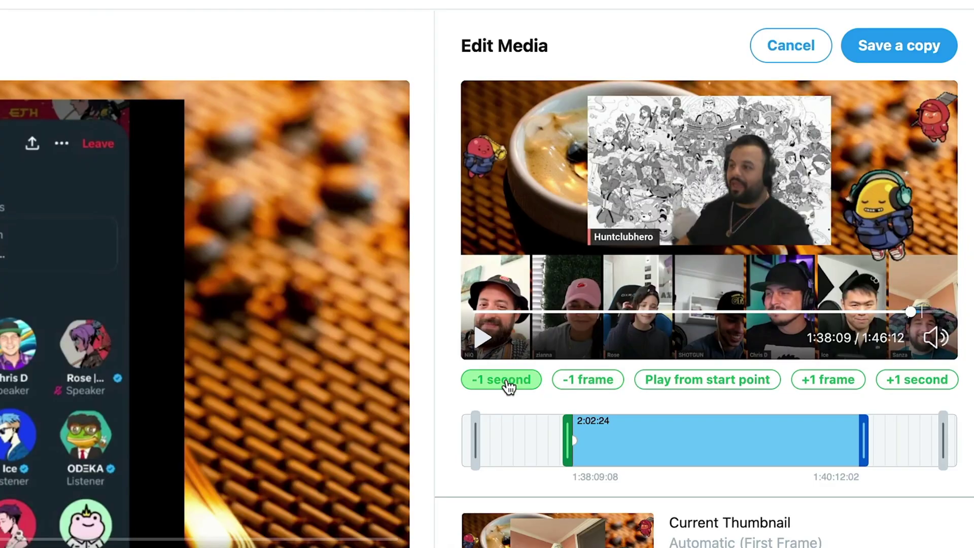
pyautogui.click(508, 387)
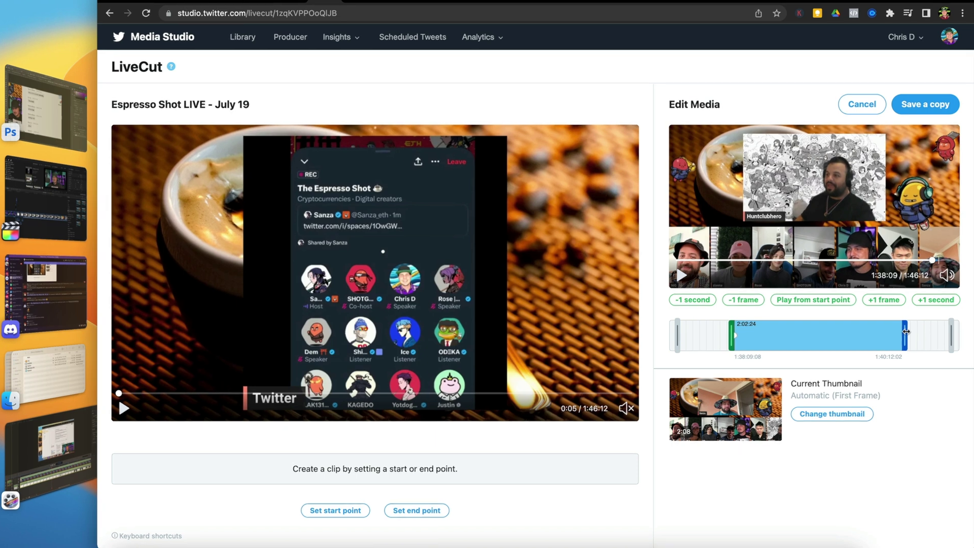
# Step: Extend the clip's end point to 1:40:13:02, bring it back to 1:40:12:02, and preview the last two seconds
pyautogui.click(906, 332)
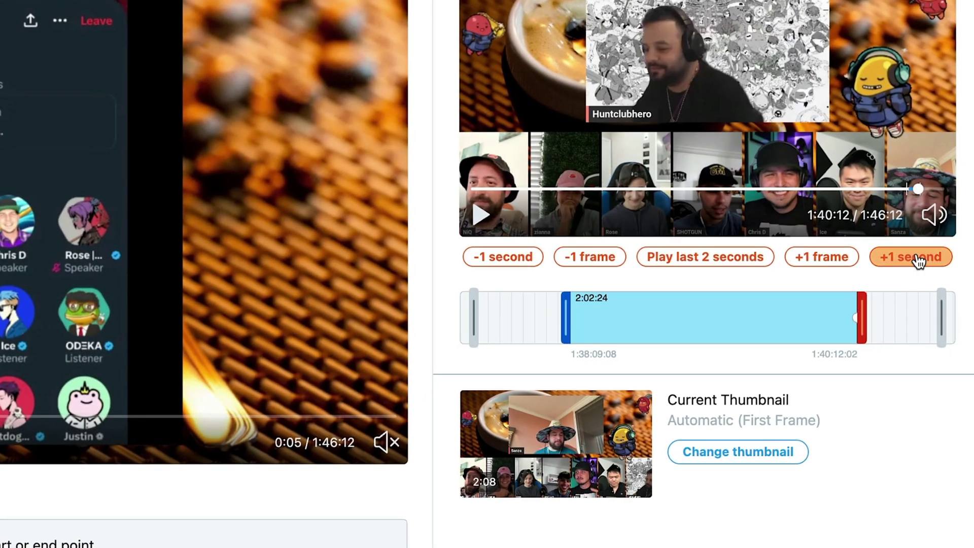
pyautogui.click(919, 258)
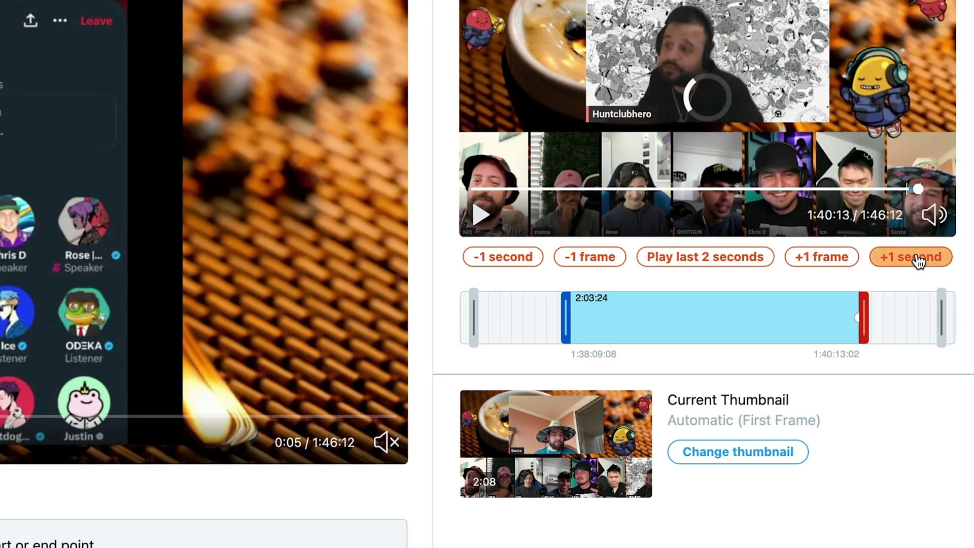
pyautogui.click(500, 259)
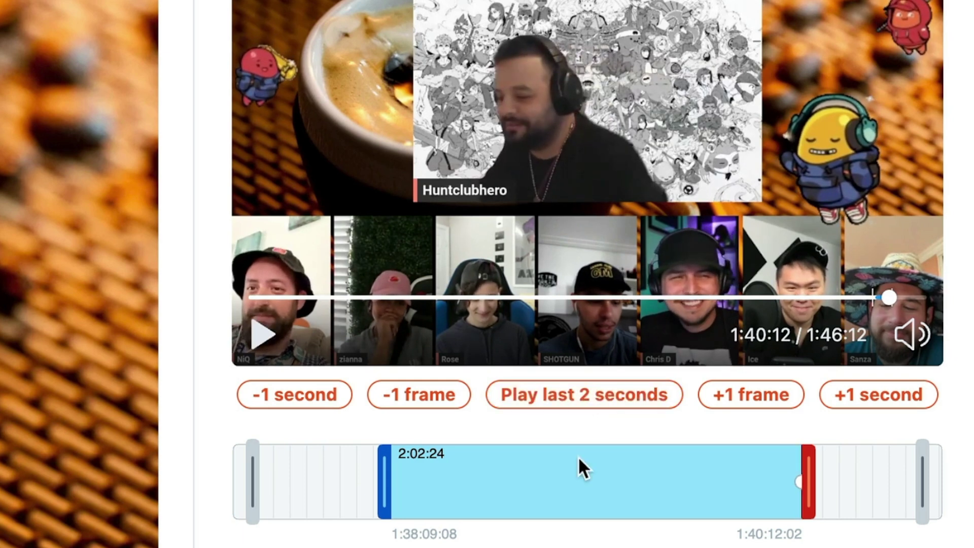
pyautogui.click(603, 404)
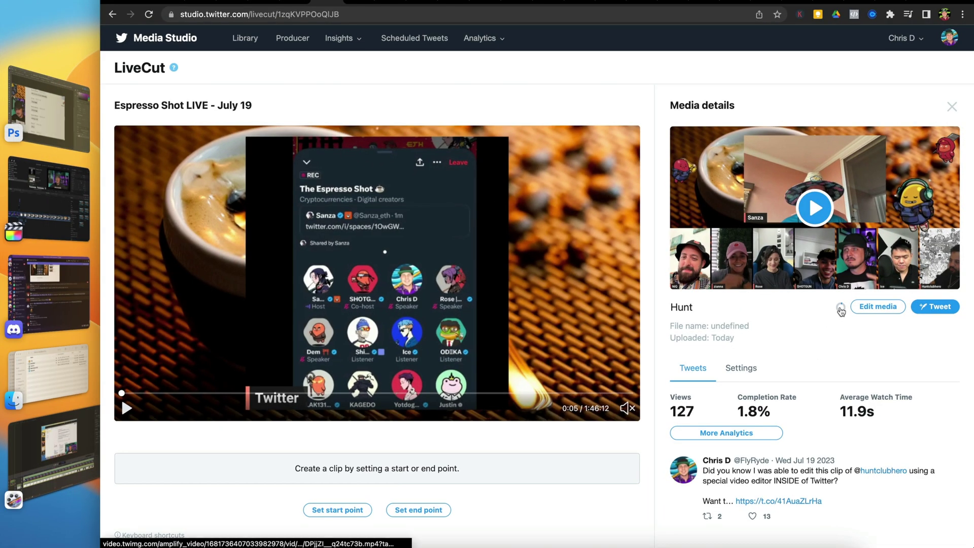
# Step: Download the Hunt clip and preview "Hunt (1).mp4" in the Downloads folder
pyautogui.click(841, 308)
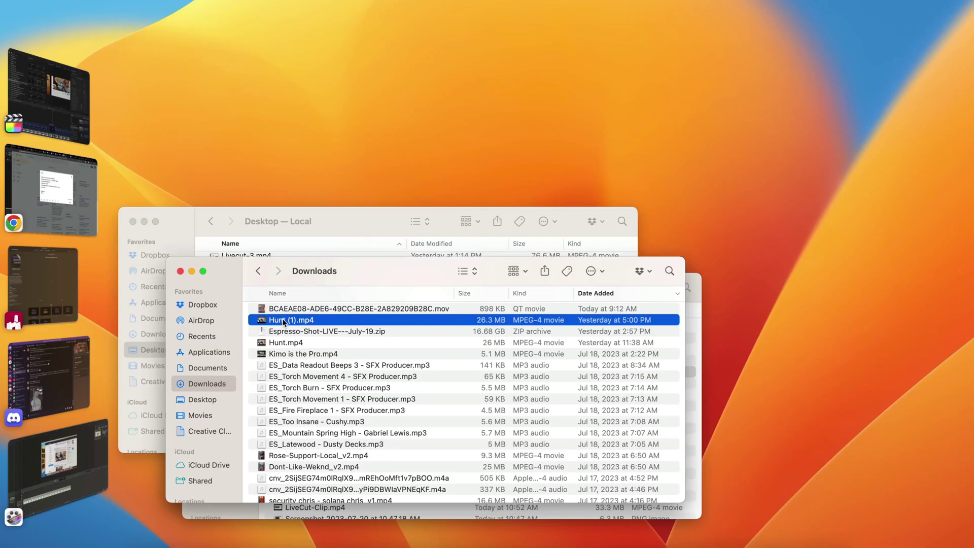
pyautogui.press('space')
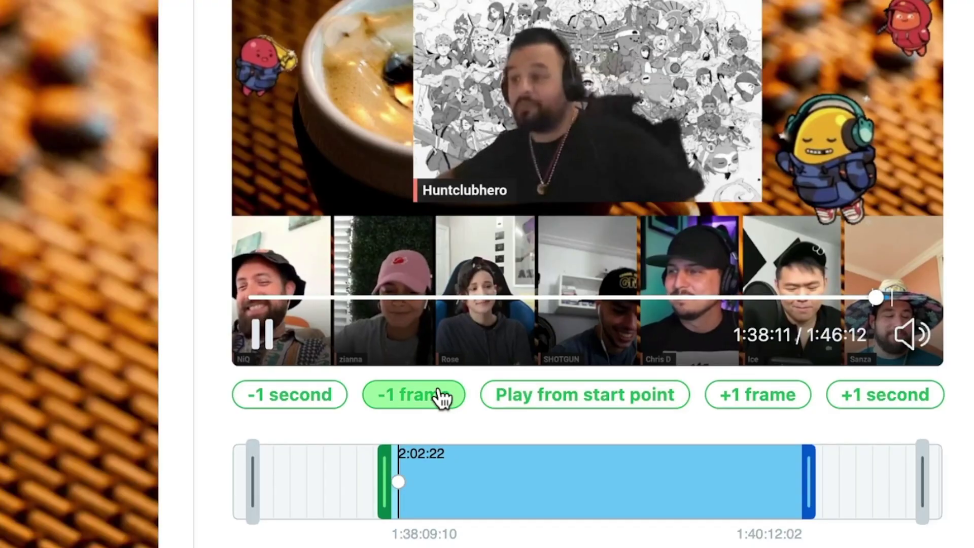
# Step: Move the clip's start point back by frames to 1:38:09:08 and select its end point
pyautogui.click(442, 397)
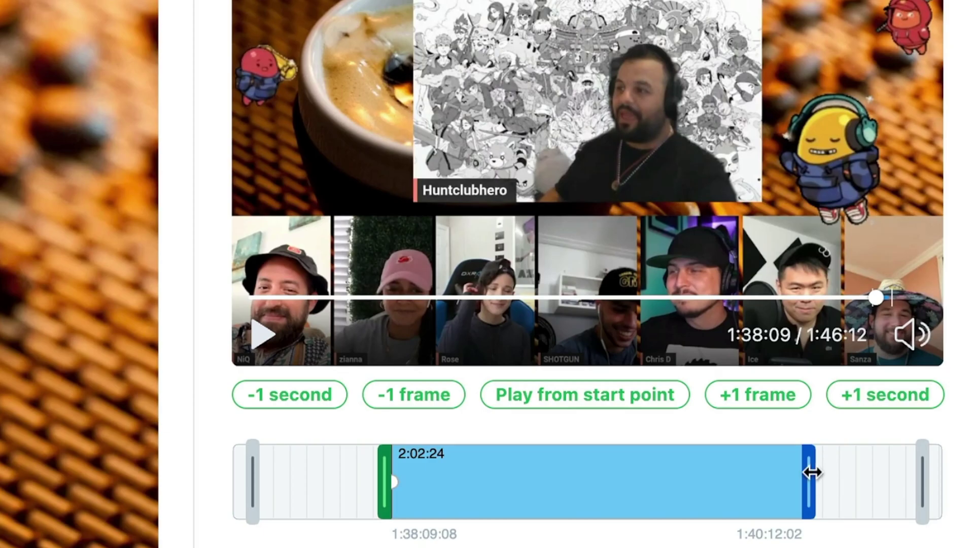
pyautogui.click(810, 473)
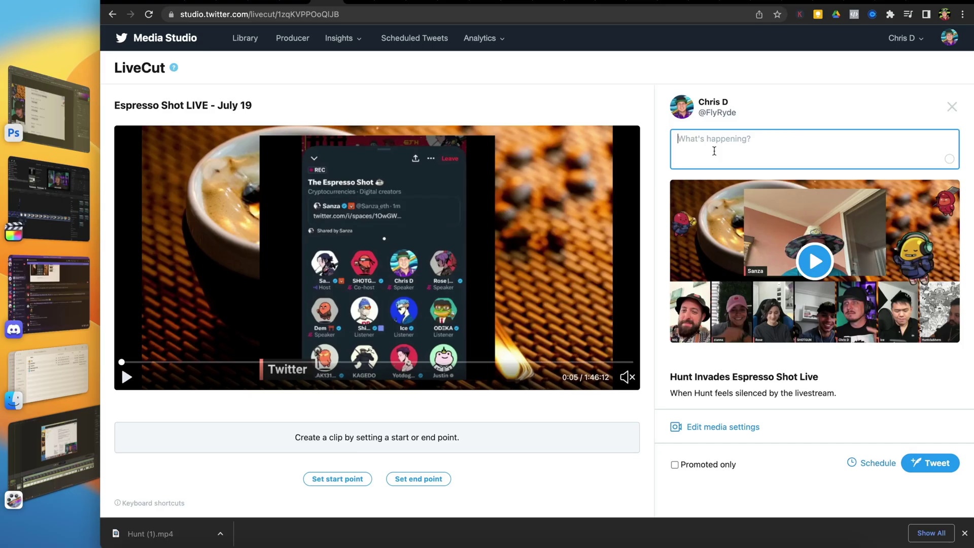
# Step: Close the tweet composer, view the details of the Untitled clip spanning 33:29:23 to 34:11:19, and close them
pyautogui.click(953, 107)
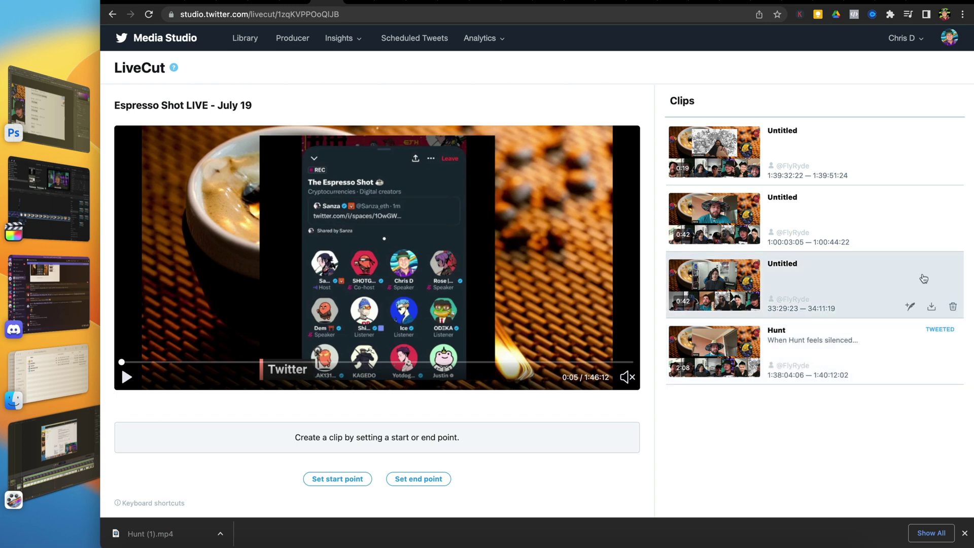
pyautogui.click(924, 279)
pyautogui.click(952, 108)
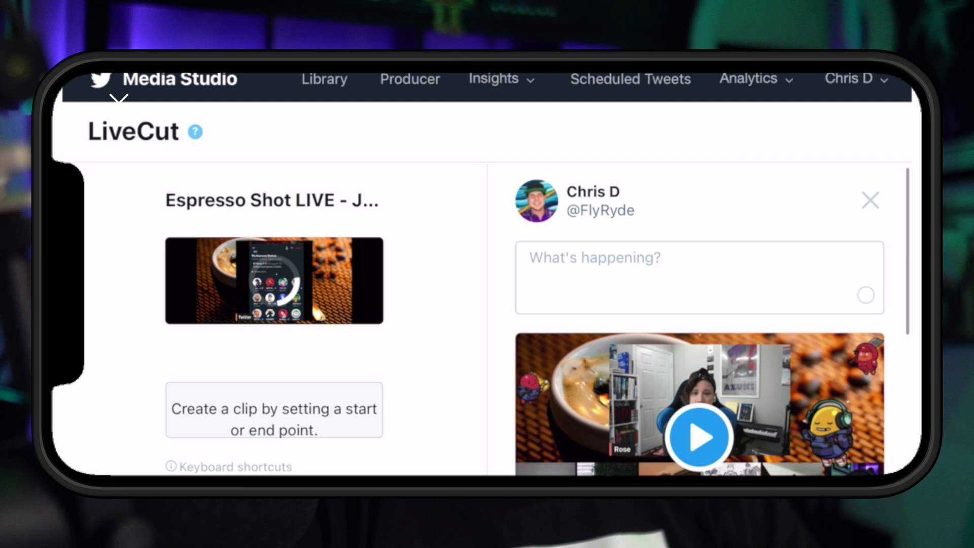
# Step: Download the Untitled clip as Untitled.mp4 on the phone and open it from the recent files
pyautogui.scroll(-7, 700, 320)
pyautogui.scroll(6, 701, 320)
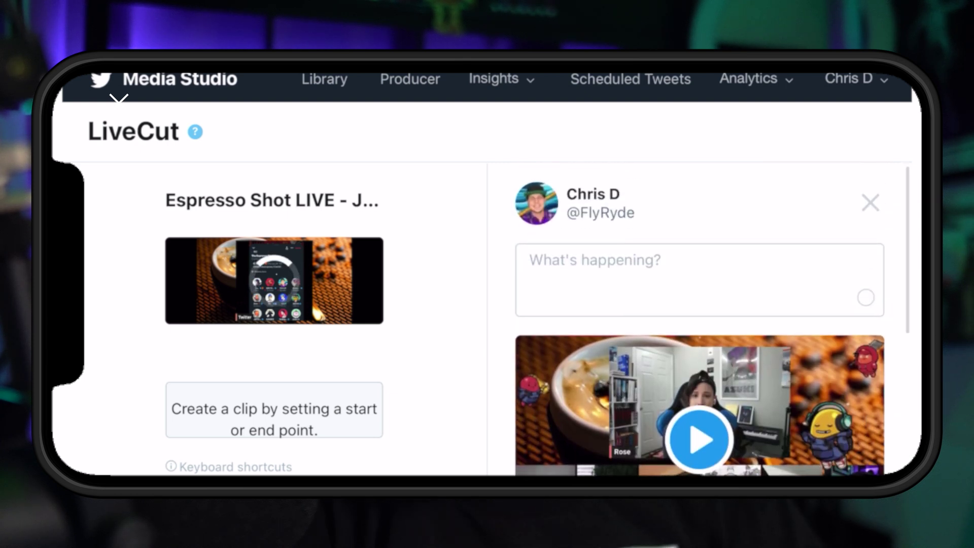
pyautogui.scroll(-3, 700, 319)
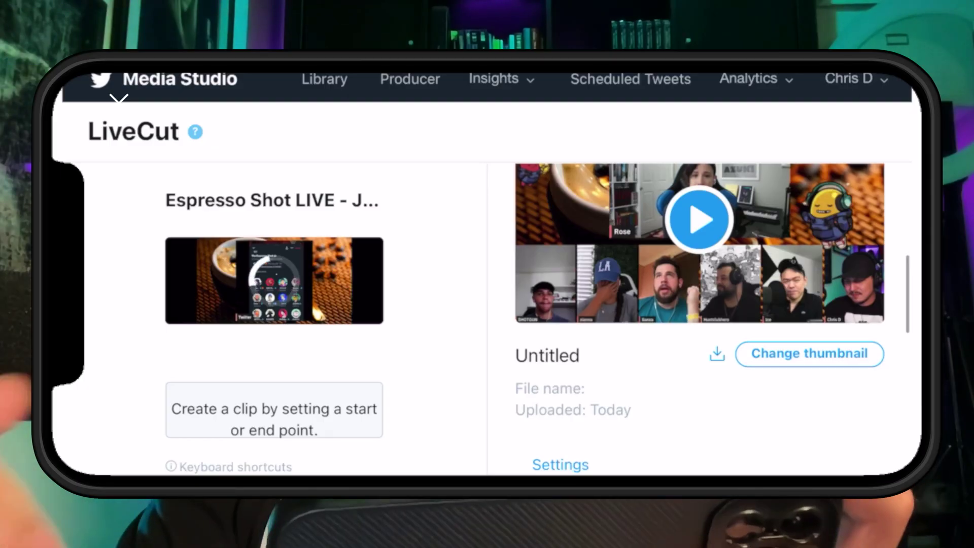
pyautogui.click(717, 354)
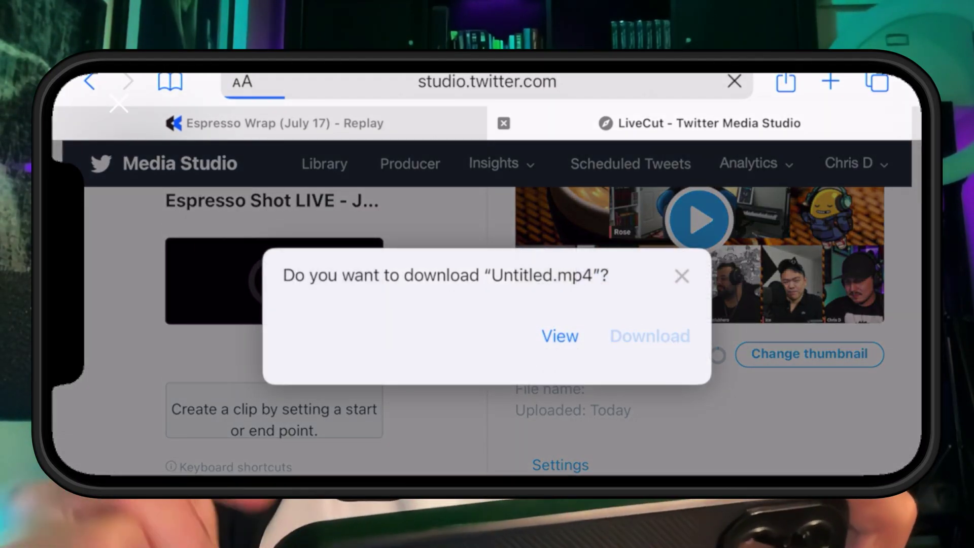
pyautogui.click(650, 336)
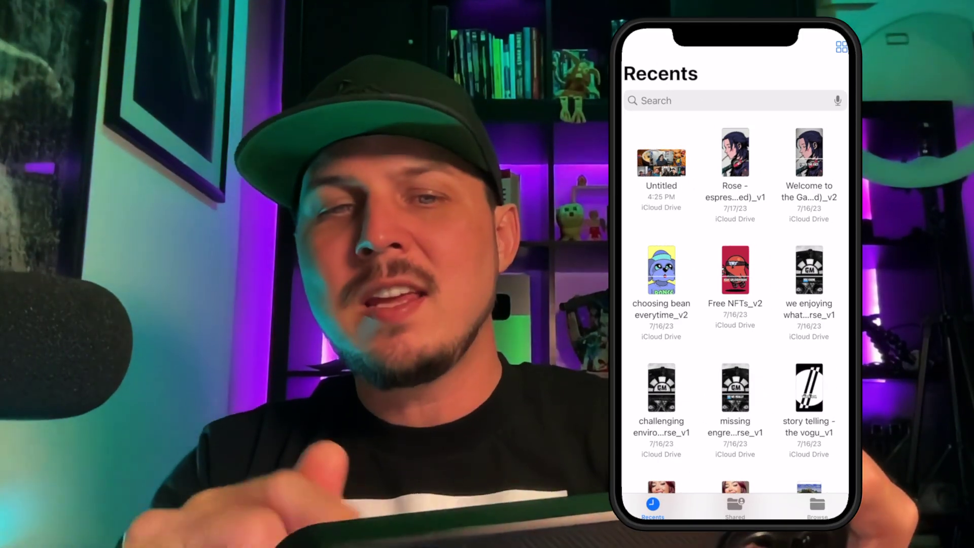
pyautogui.click(662, 162)
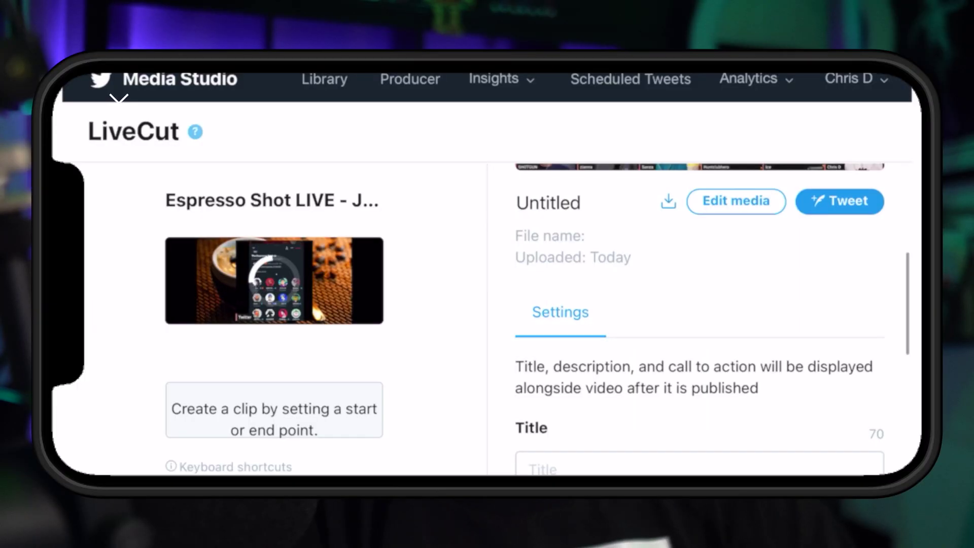
pyautogui.scroll(-7, 700, 330)
pyautogui.scroll(-2, 700, 330)
pyautogui.scroll(10, 700, 330)
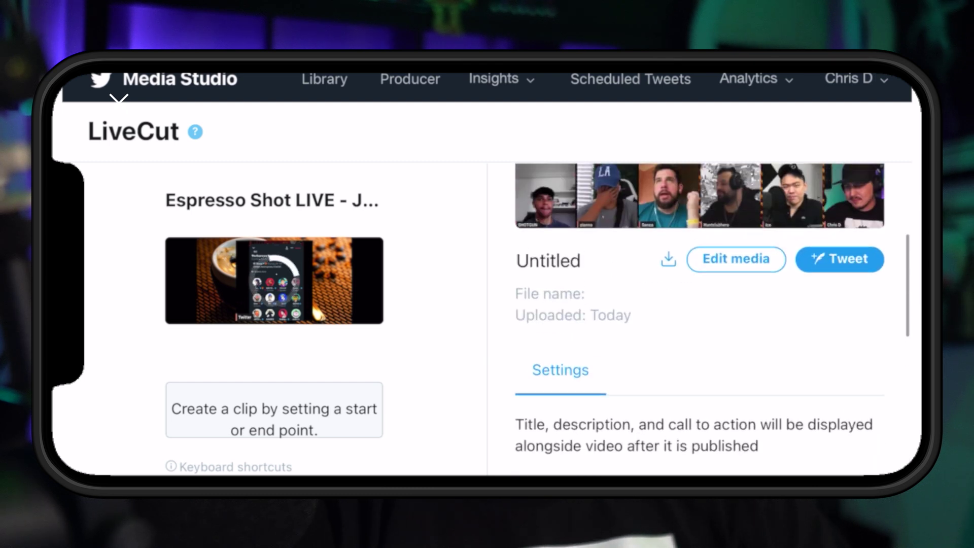
pyautogui.scroll(3, 700, 254)
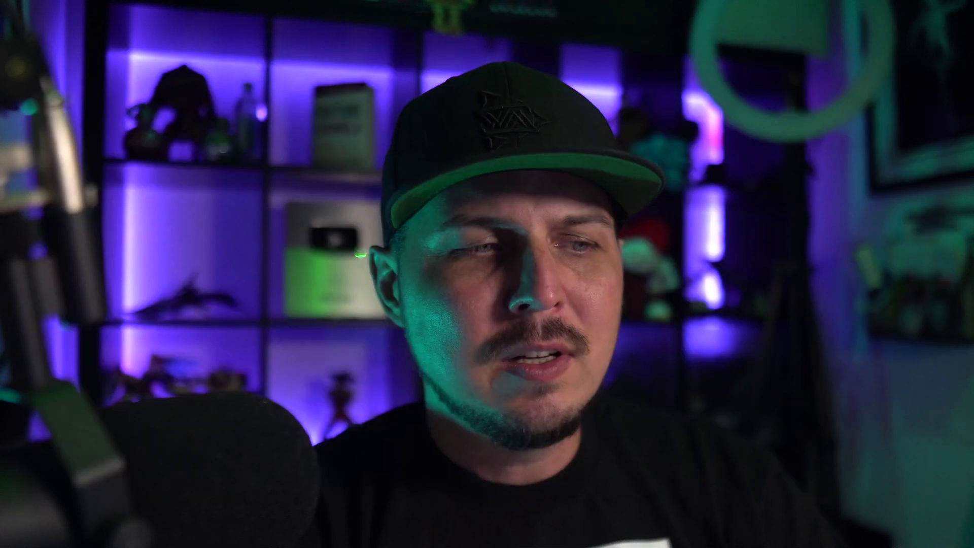
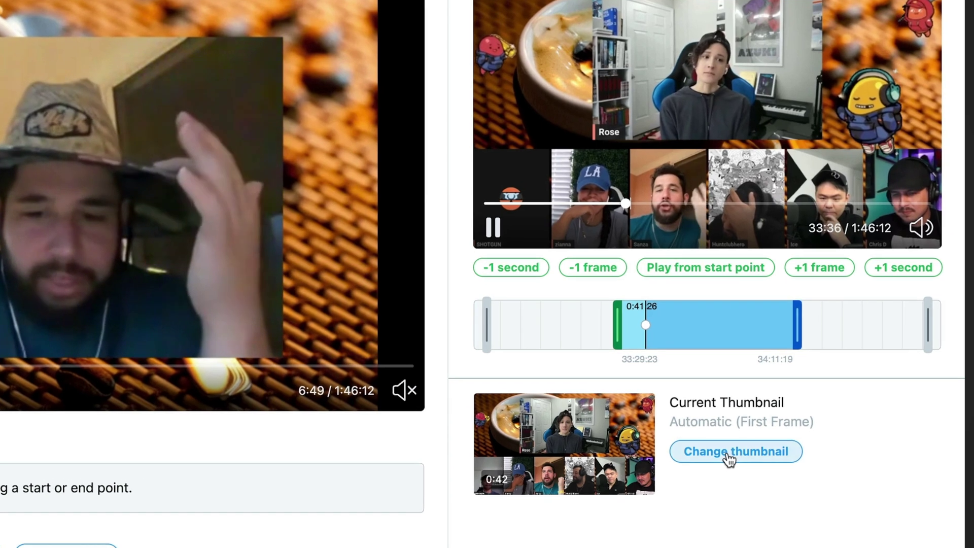
# Step: Change the Untitled clip's thumbnail from the automatic first frame to the frame at 33:55
pyautogui.click(729, 459)
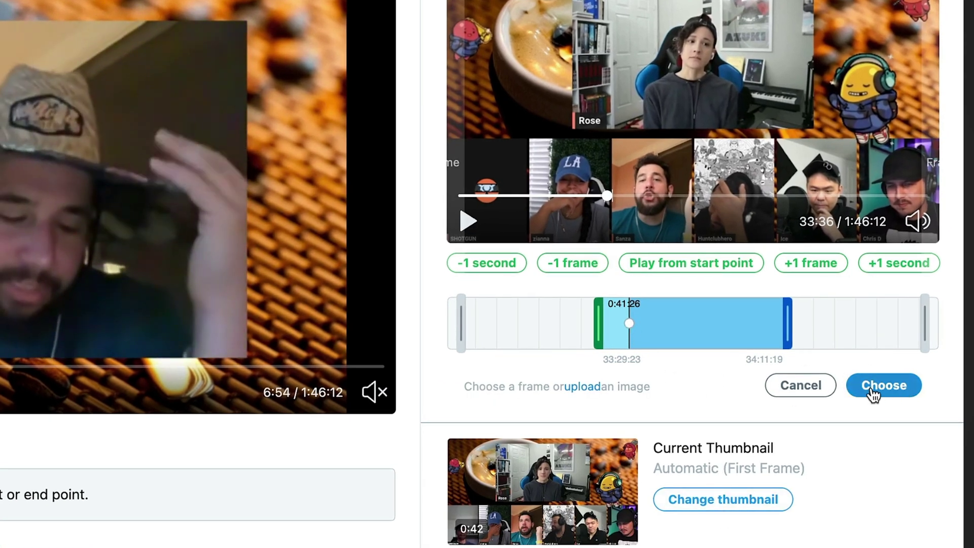
pyautogui.moveTo(630, 329); pyautogui.dragTo(516, 363)
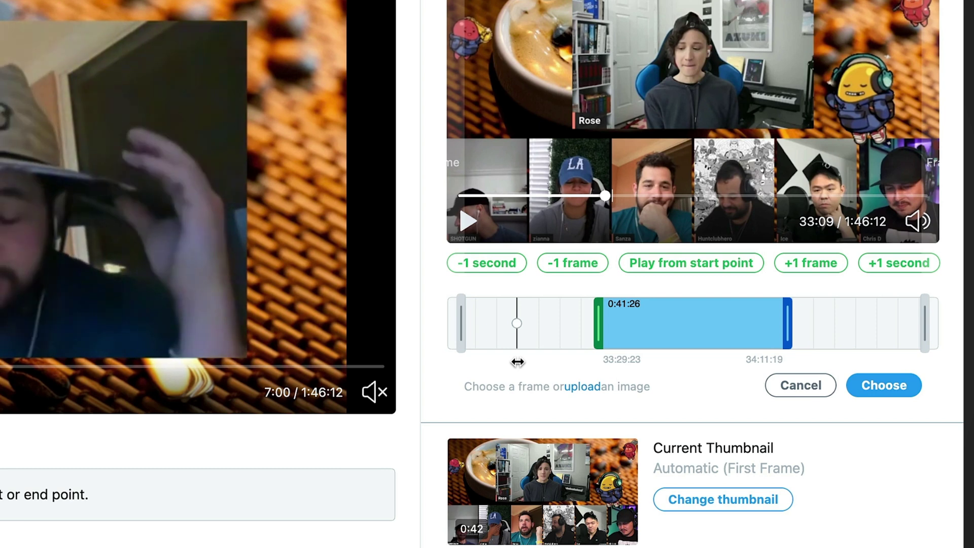
pyautogui.click(865, 325)
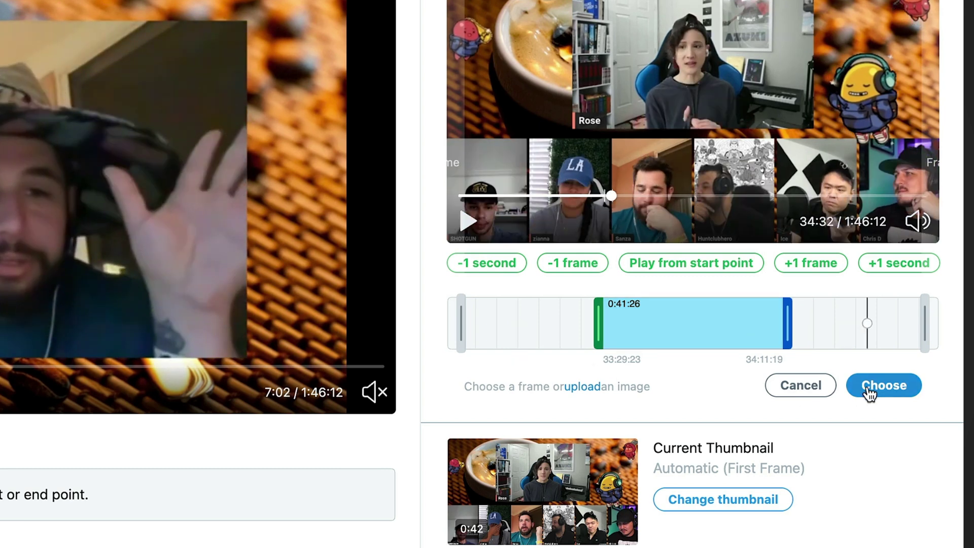
pyautogui.click(715, 335)
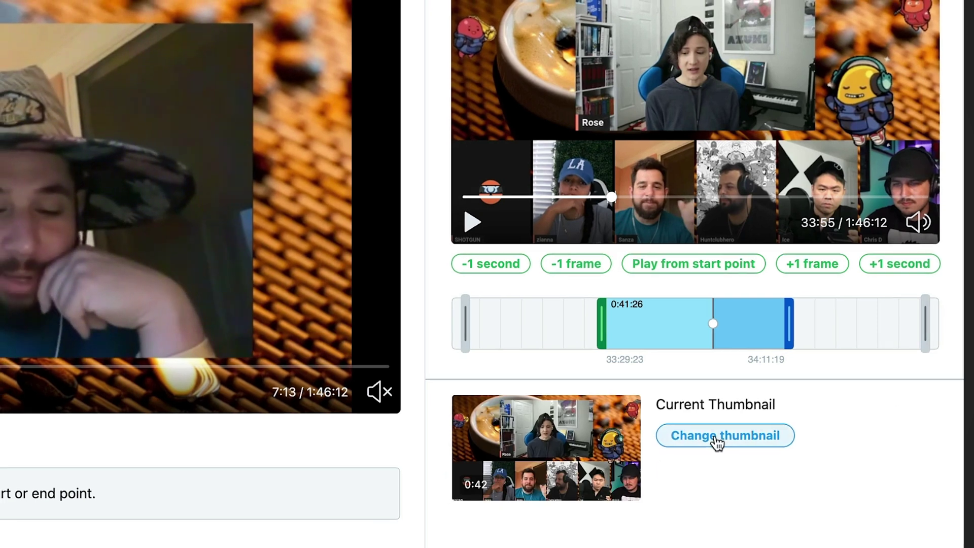
# Step: Reopen the clip's thumbnail selection and scrub from the current frame to an earlier one within the clip
pyautogui.click(716, 439)
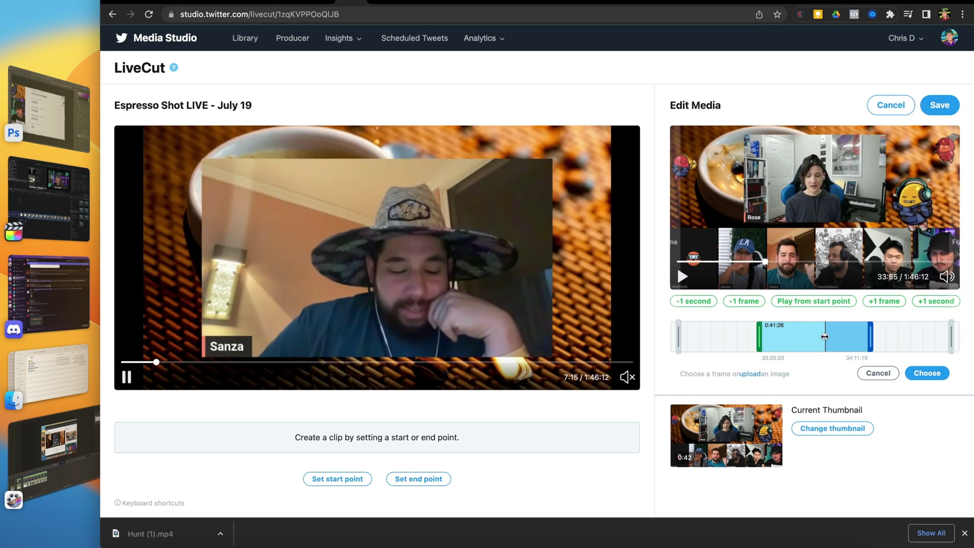
pyautogui.moveTo(825, 337); pyautogui.dragTo(795, 337)
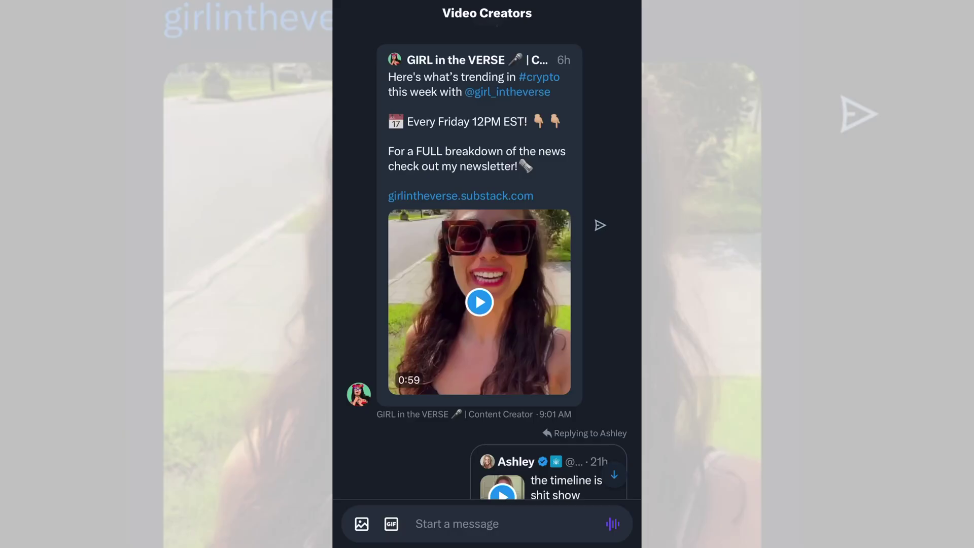
pyautogui.scroll(-15, 487, 254)
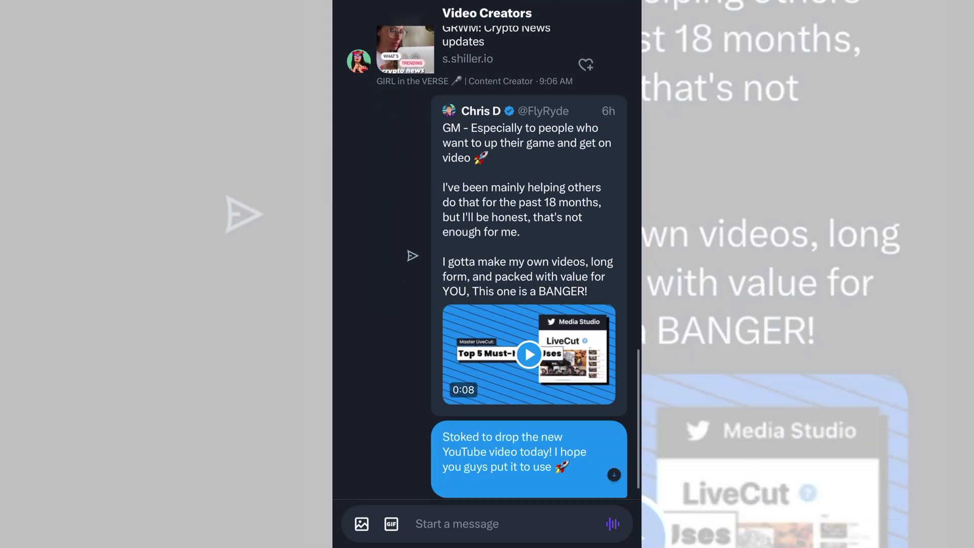
pyautogui.scroll(-2, 487, 254)
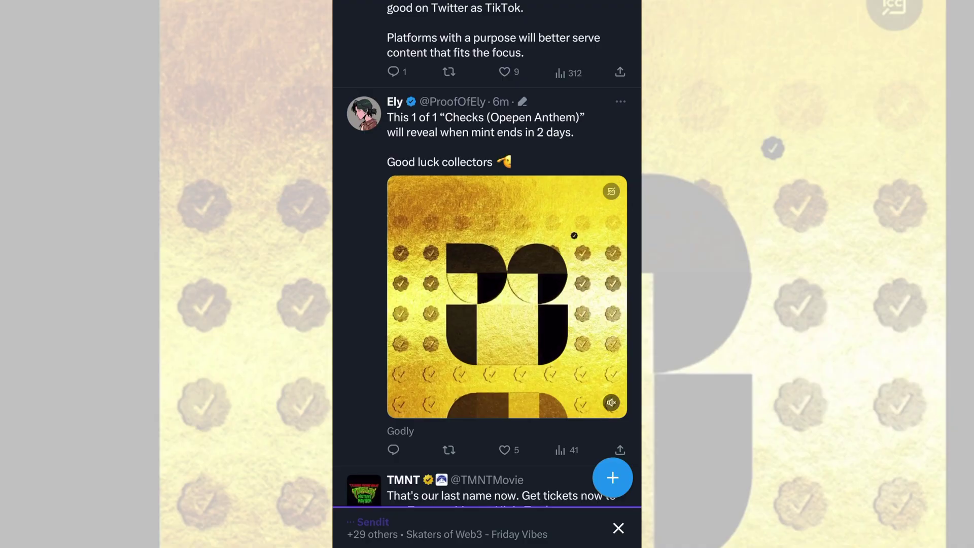
pyautogui.scroll(-10, 487, 254)
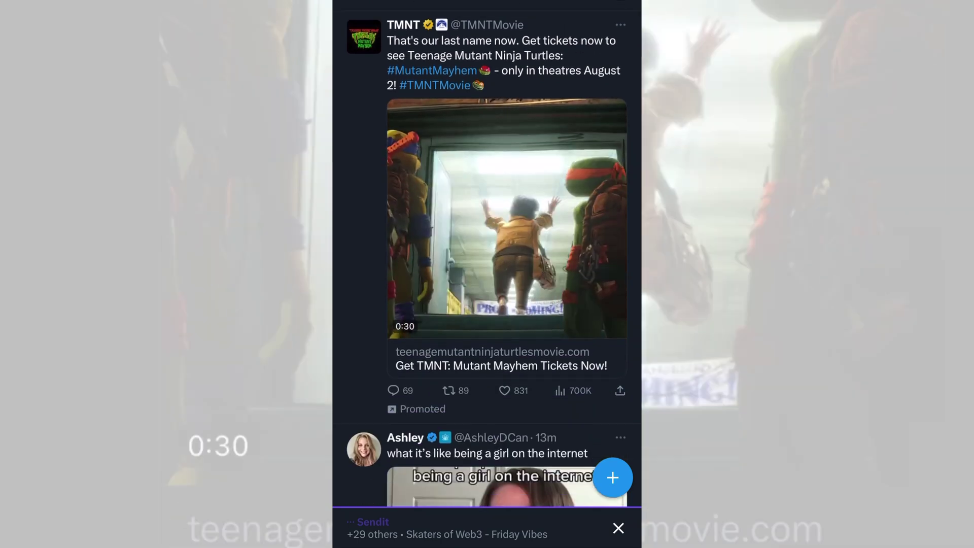
pyautogui.scroll(-10, 487, 254)
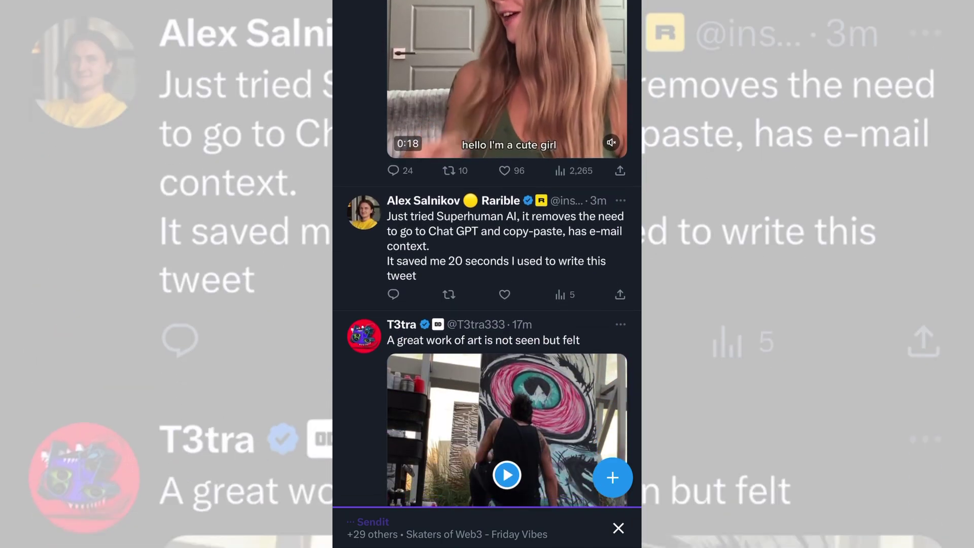
pyautogui.scroll(-7, 488, 274)
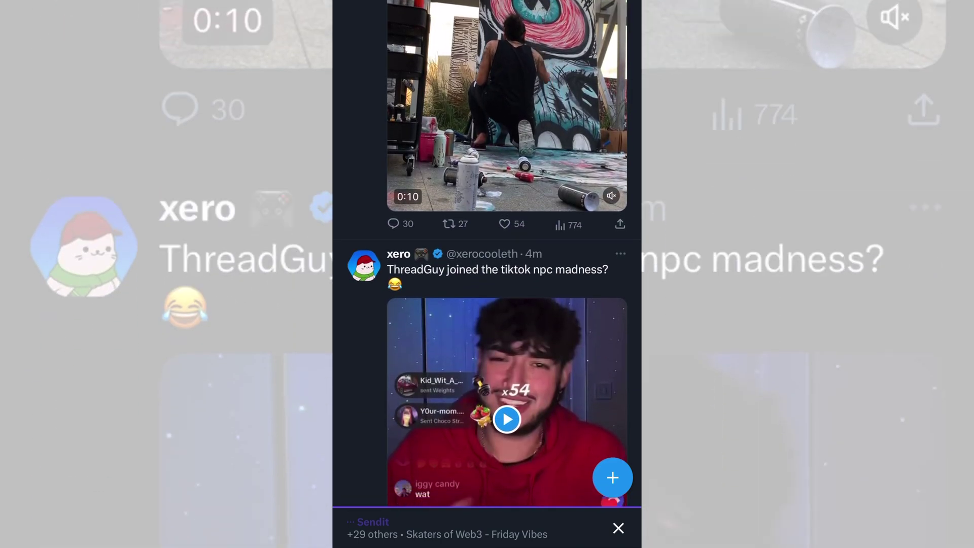